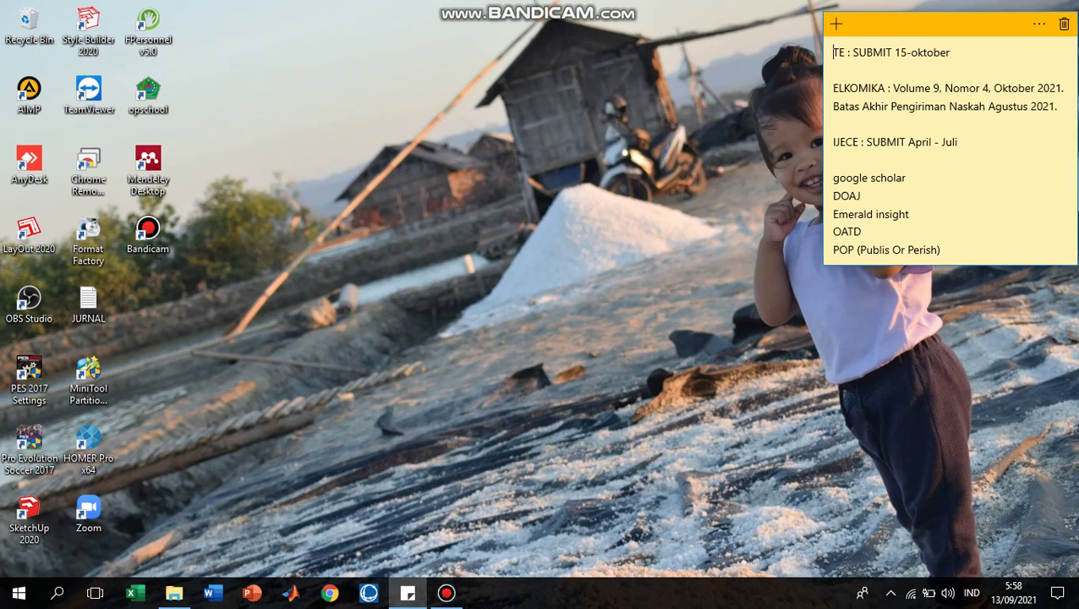
Step: Launch Fingerspot Personnel from its desktop icon to bring up the User Login dialog
left_click(148, 30)
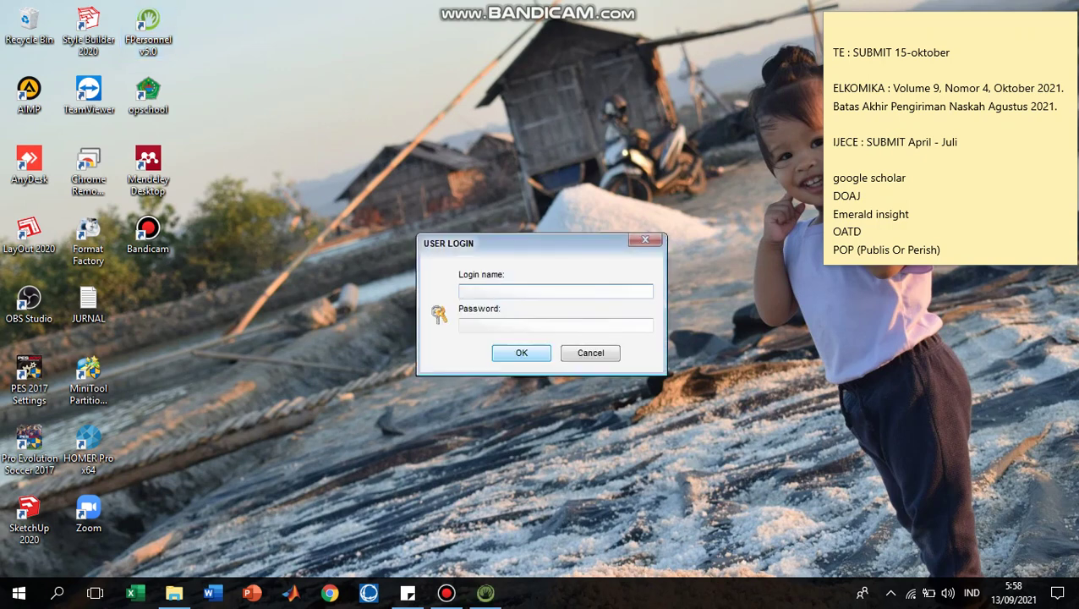
Step: Log in as admin and open the Jam Kerja page listing SENIN-KAMIS, JUM AT and SABTU
type("admin")
key("Tab")
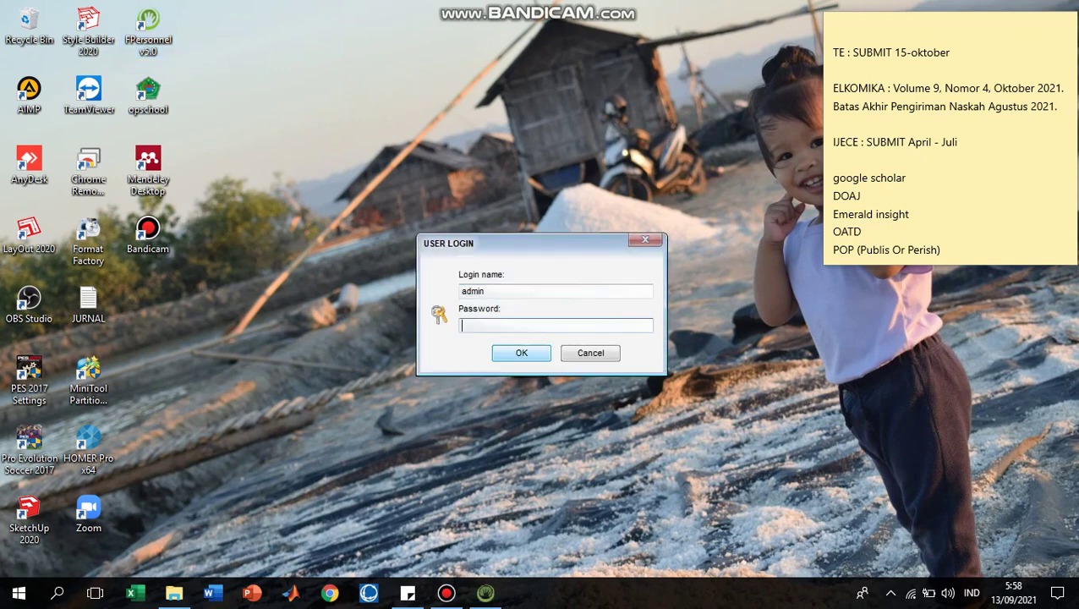
key("Return")
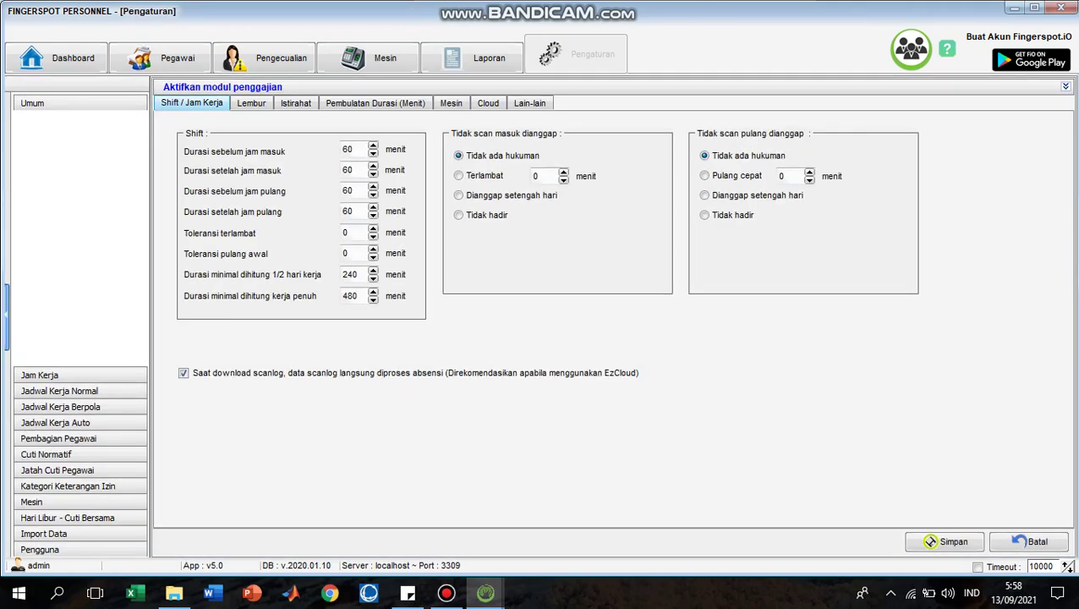
left_click(39, 375)
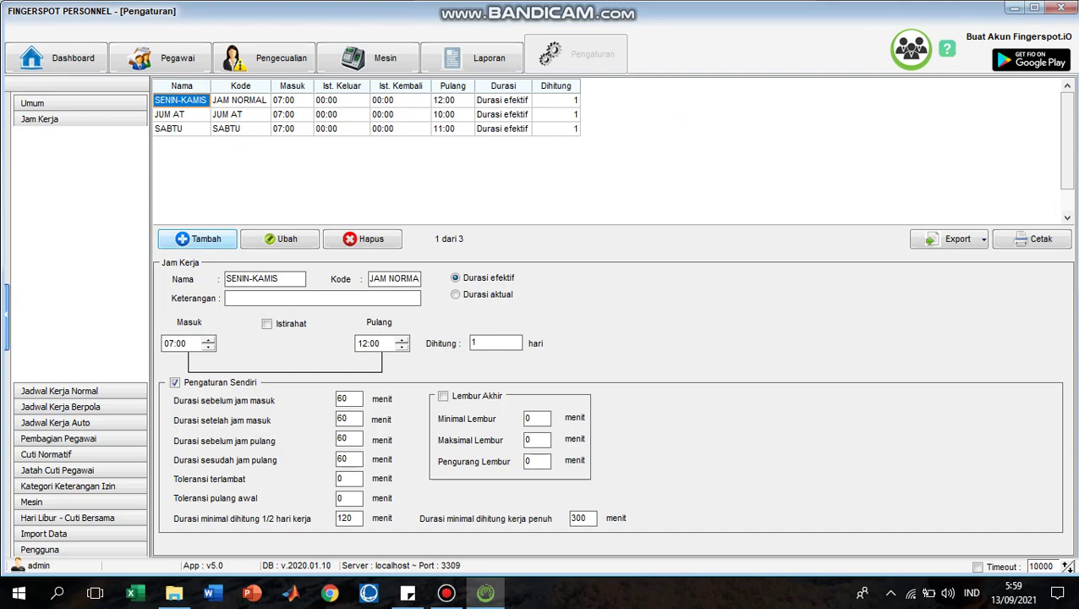
Step: Start a new work-hours entry SENIN-KANIS running 07:00 to 12:00, counted as 1 day
left_click(197, 239)
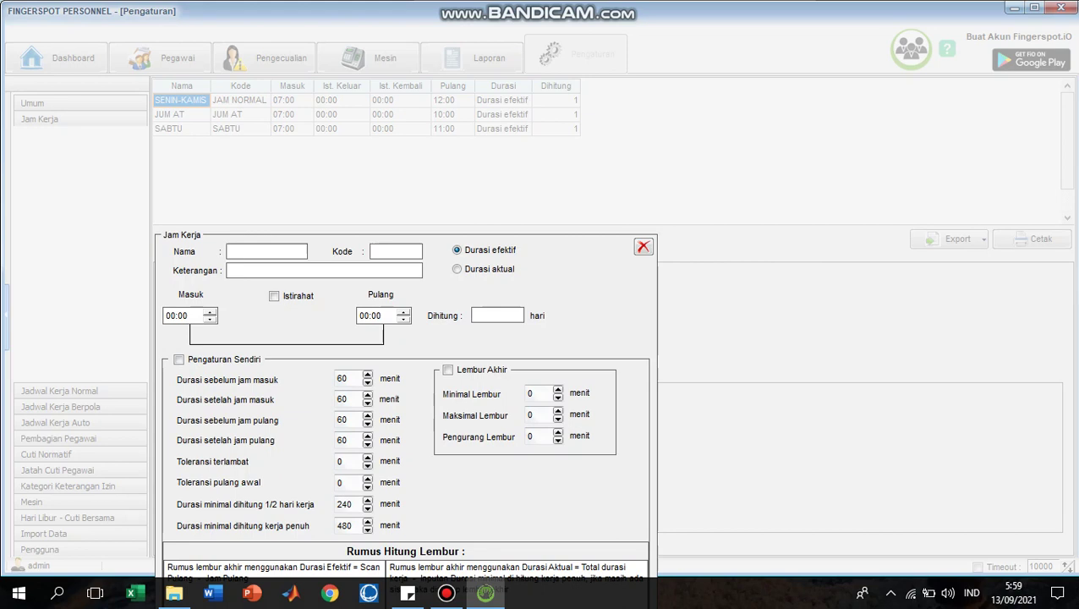
type("SENIN")
type("-")
type("KANIS")
type("S")
left_click(170, 316)
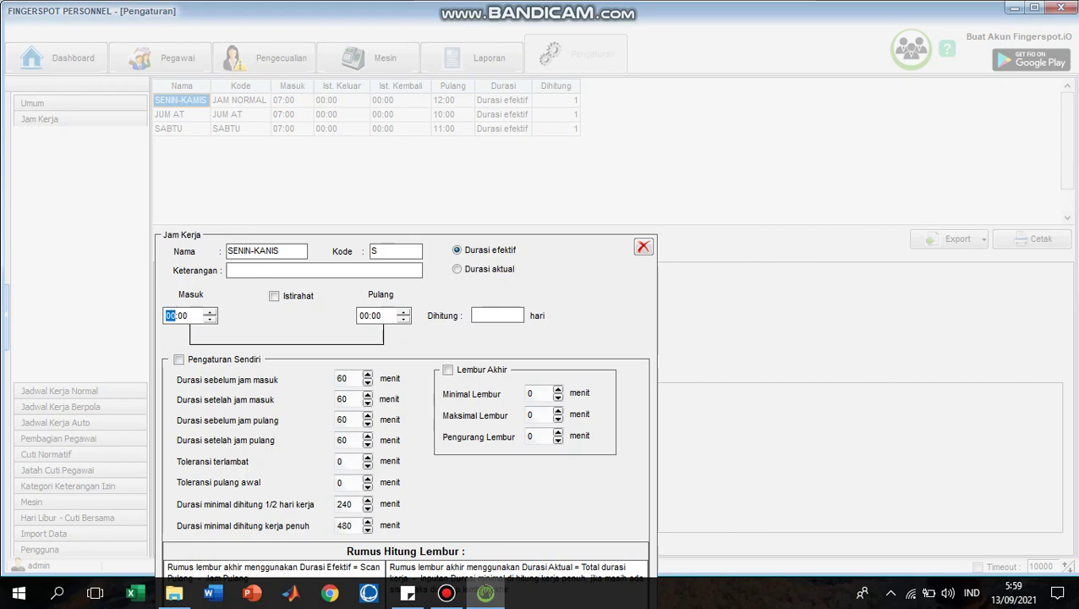
type("07")
left_click(363, 316)
type("12")
left_click(474, 315)
type("1")
Step: Enable custom settings with 120-minute half-day and 300-minute full-day minimums, then save the entry
left_click_drag(549, 254, 547, 133)
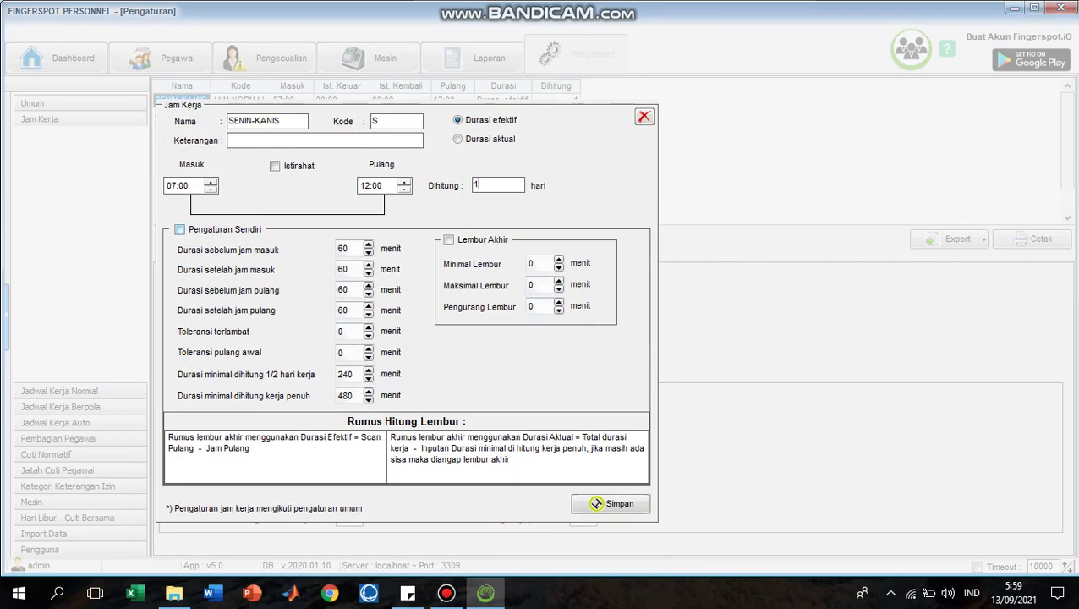
left_click(179, 229)
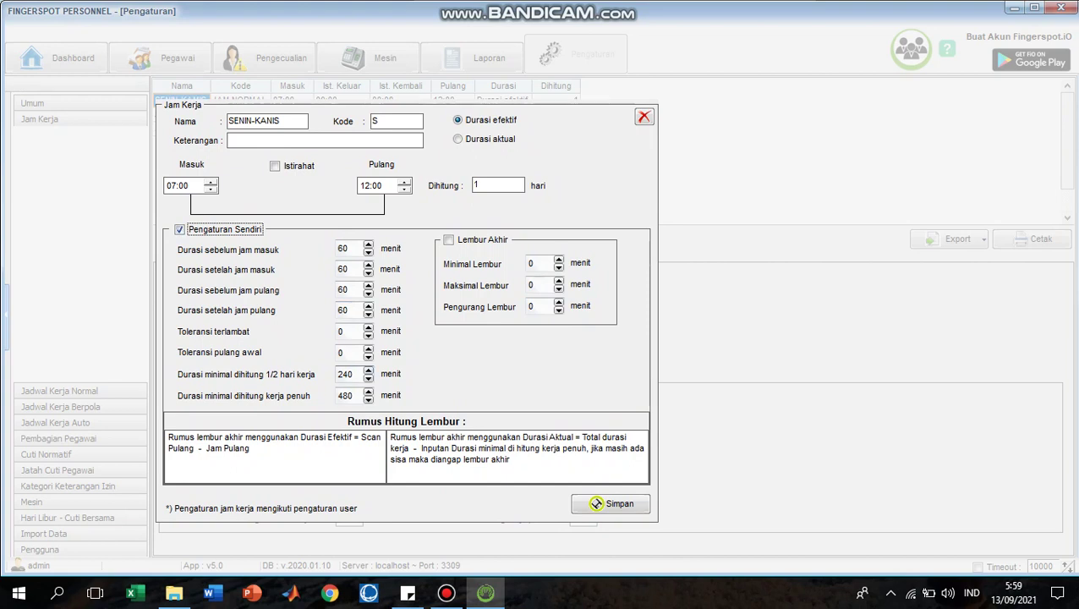
key("Tab")
type("120")
key("Tab")
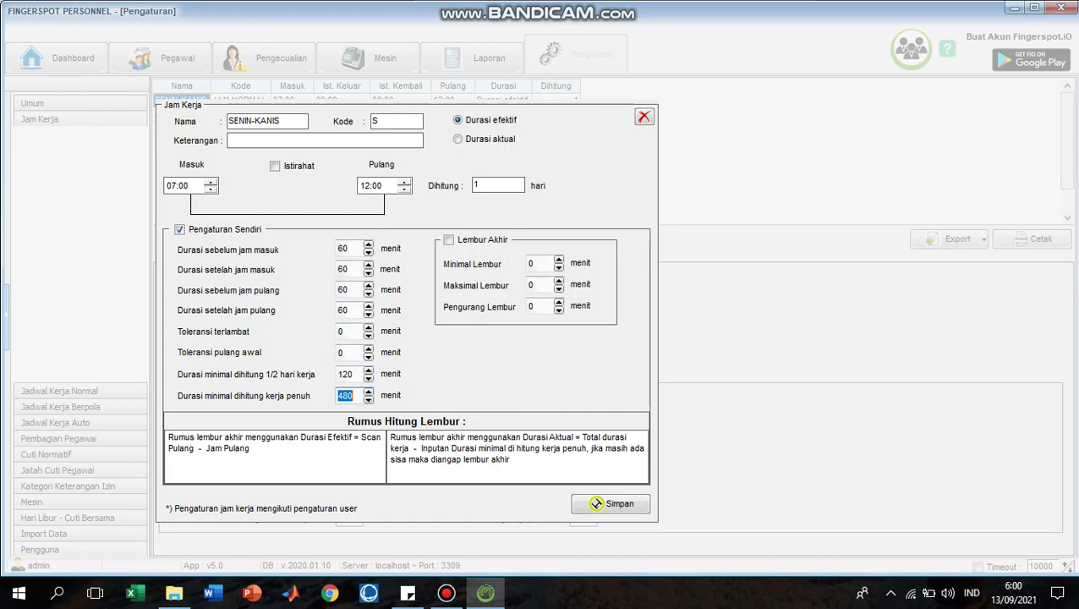
type("300")
left_click(596, 503)
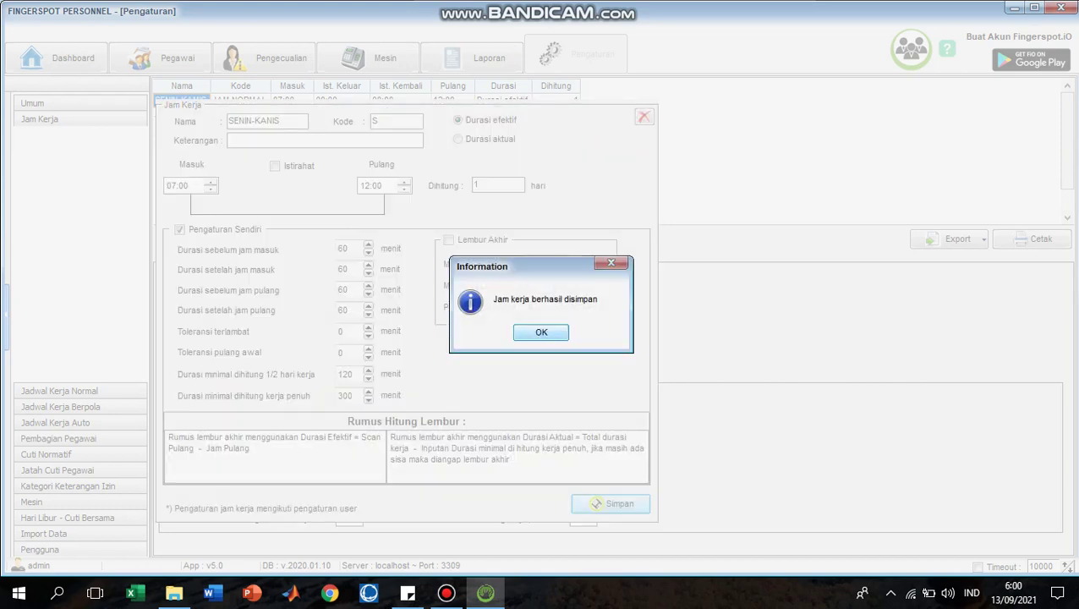
key("Return")
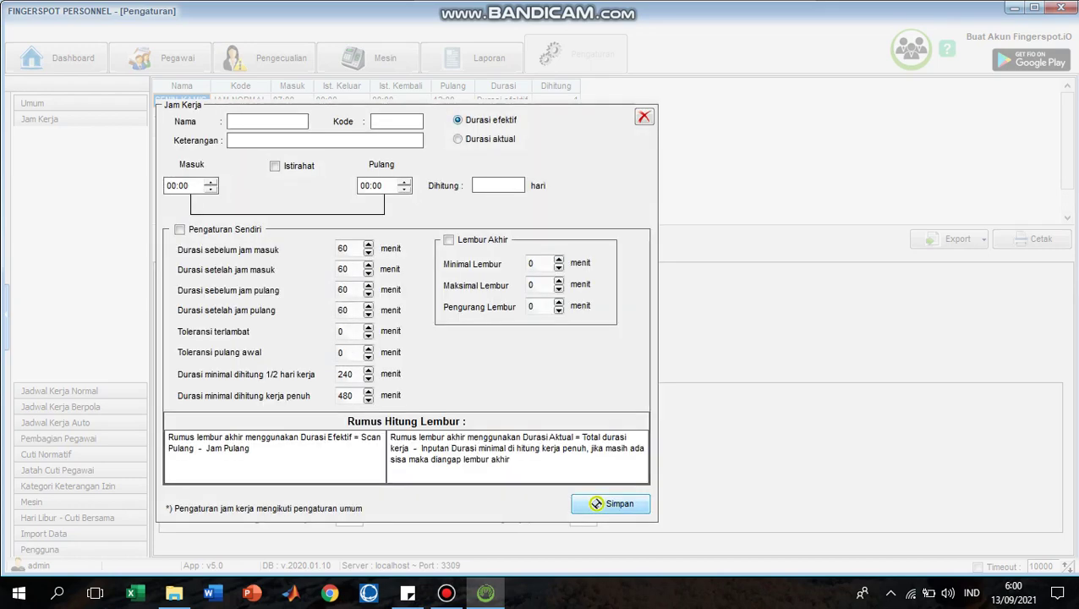
Step: Fill in a JUM AT entry with code J, 07:00 to 10:00, counted as 1 day
left_click_drag(560, 100, 567, 176)
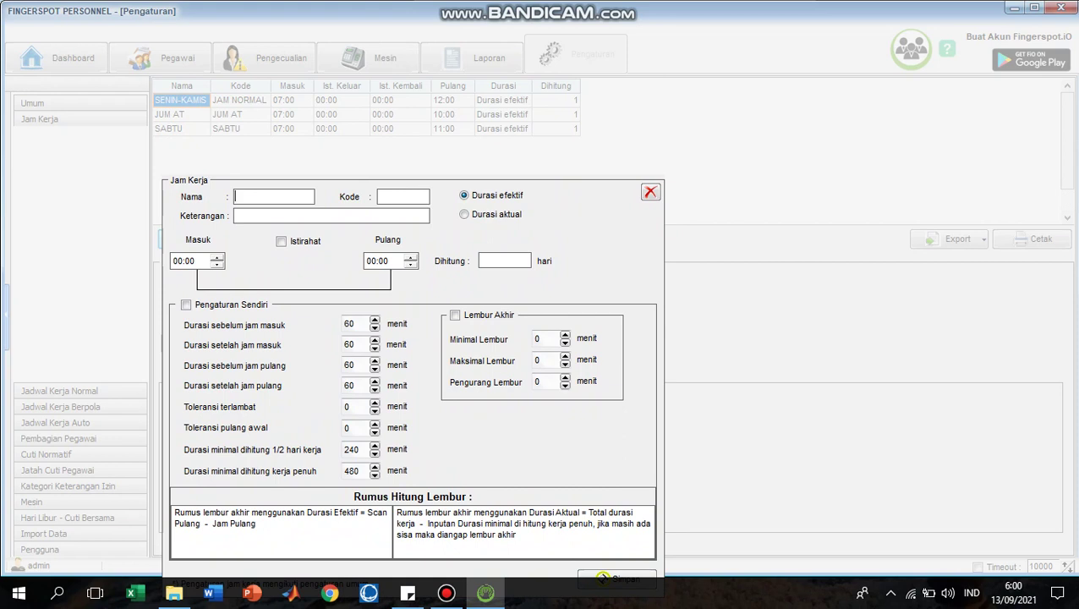
type("JUM AT")
left_click(403, 197)
type("J")
left_click(179, 261)
type("07")
key("Tab")
type("10")
left_click(504, 260)
type("1")
Step: Enable custom settings with 120/180-minute minimums and try saving, dismissing the duplicate-name warning
key("Tab")
key("space")
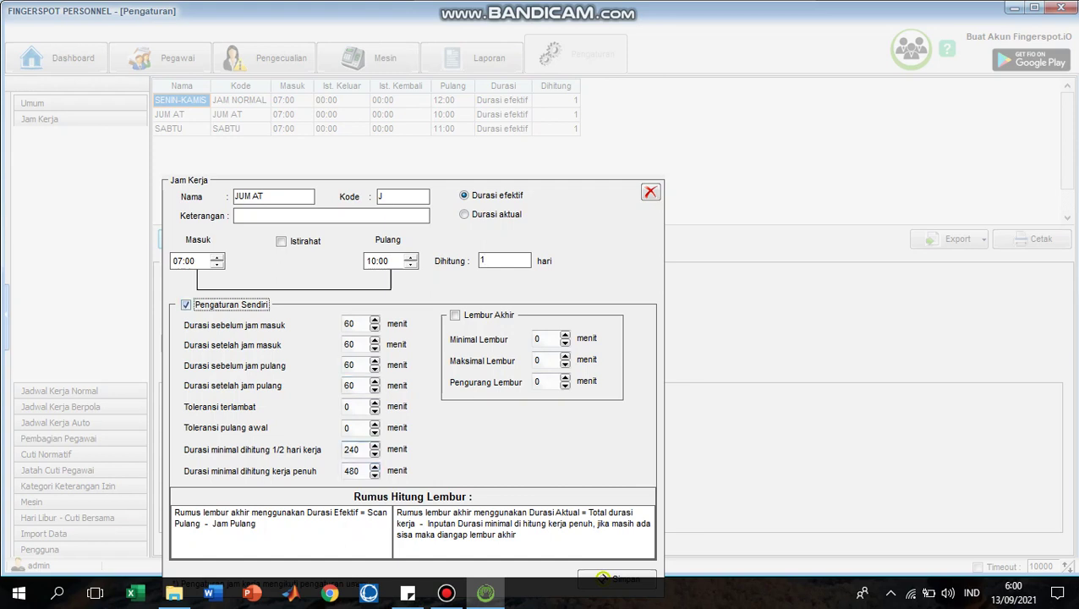
left_click(351, 449)
type("120")
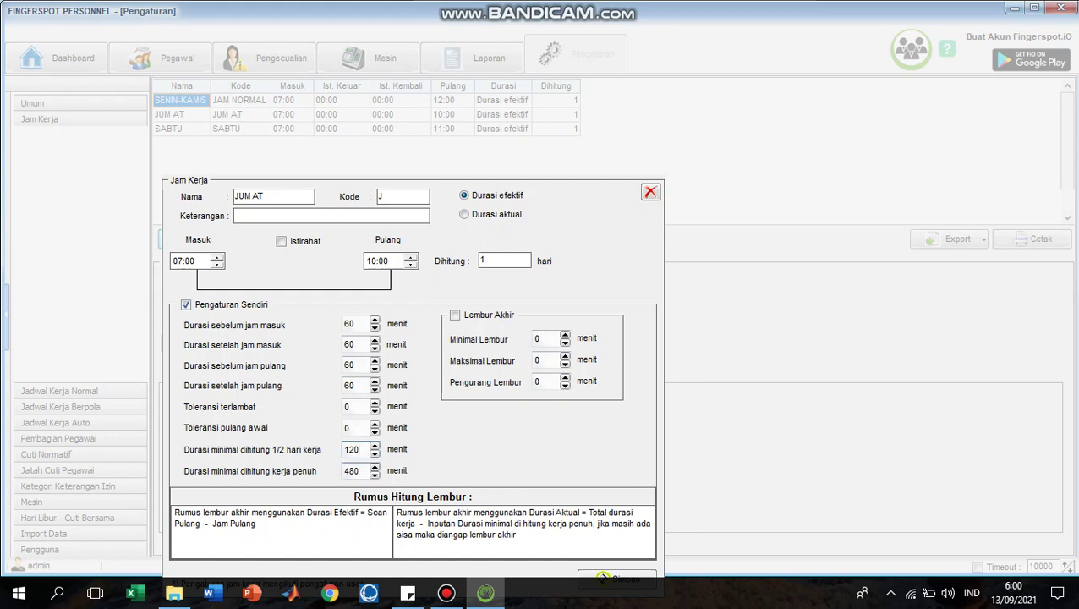
key("Tab")
type("180")
scroll(601, 577, "down", 2)
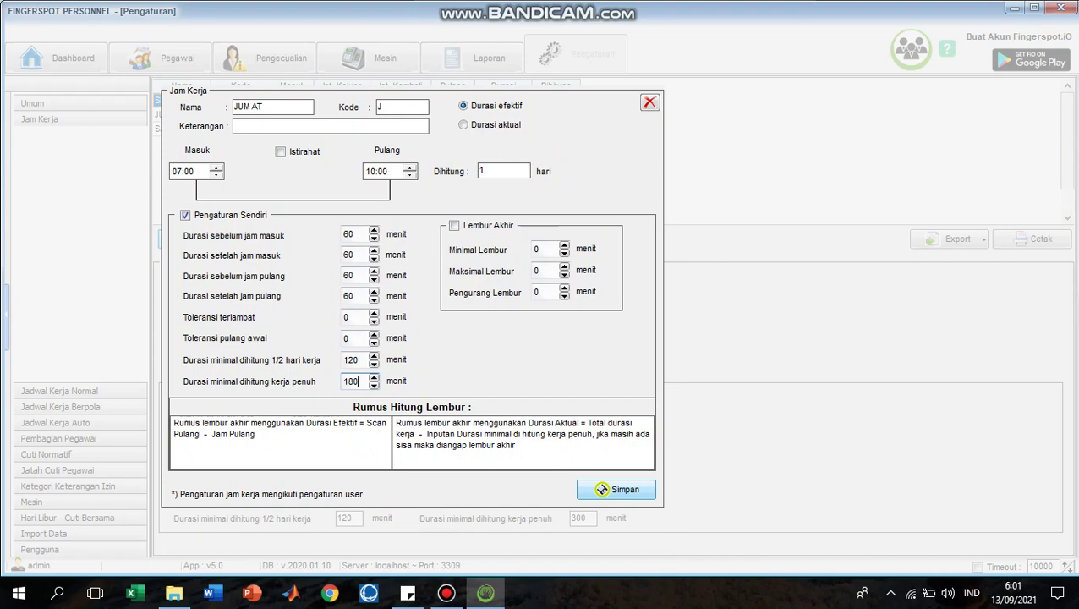
left_click(601, 489)
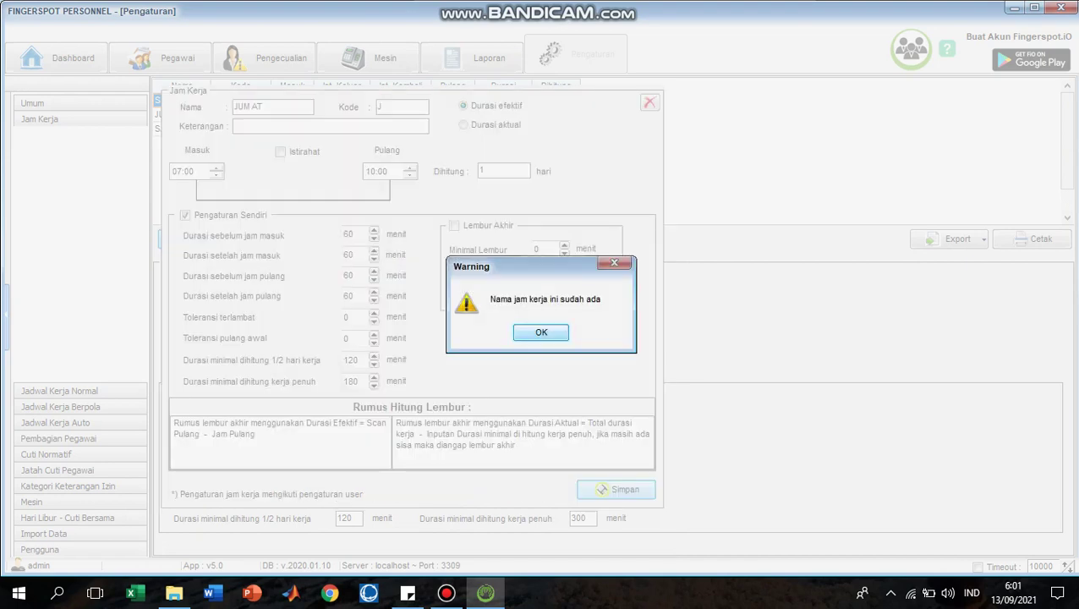
key("Return")
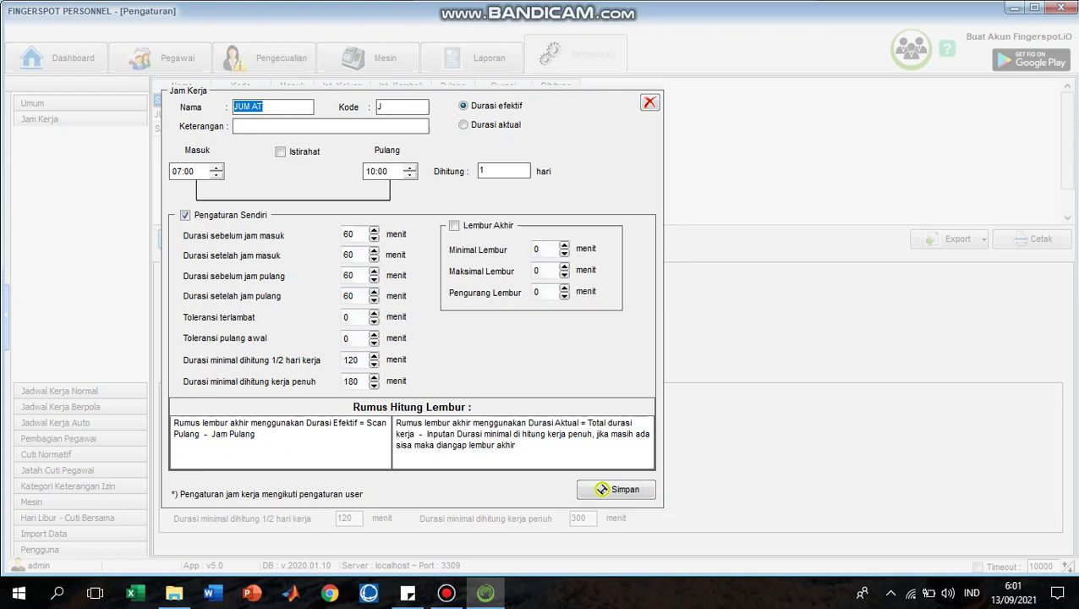
Step: Rename the entry to SABTU with code S and an 11:00 end time
type("SABTU")
key("Tab")
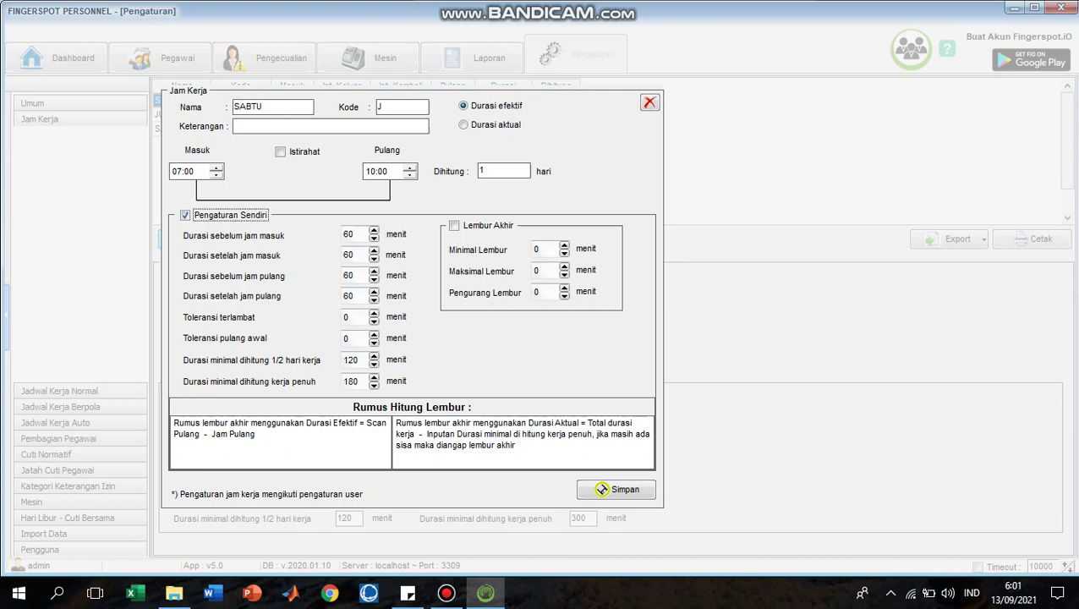
key("Tab")
type("J=")
key("BackSpace")
key("BackSpace")
type("S")
key("Tab")
key("Tab")
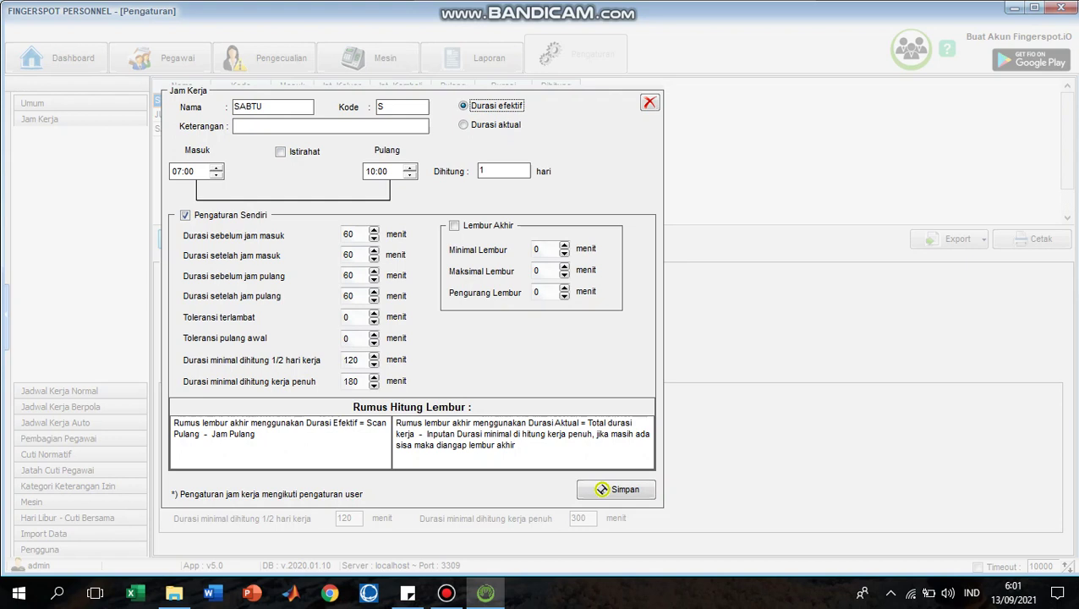
key("Tab")
type("11")
Step: Set a 240-minute full-day minimum and try saving, dismissing the duplicate-name warning
key("Tab")
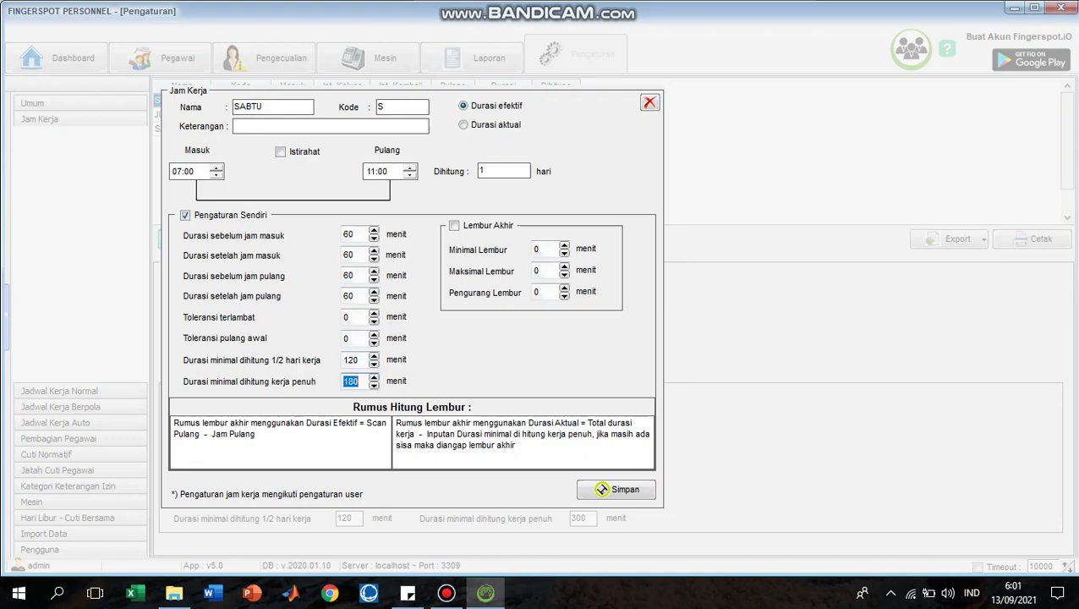
type("240")
left_click(601, 489)
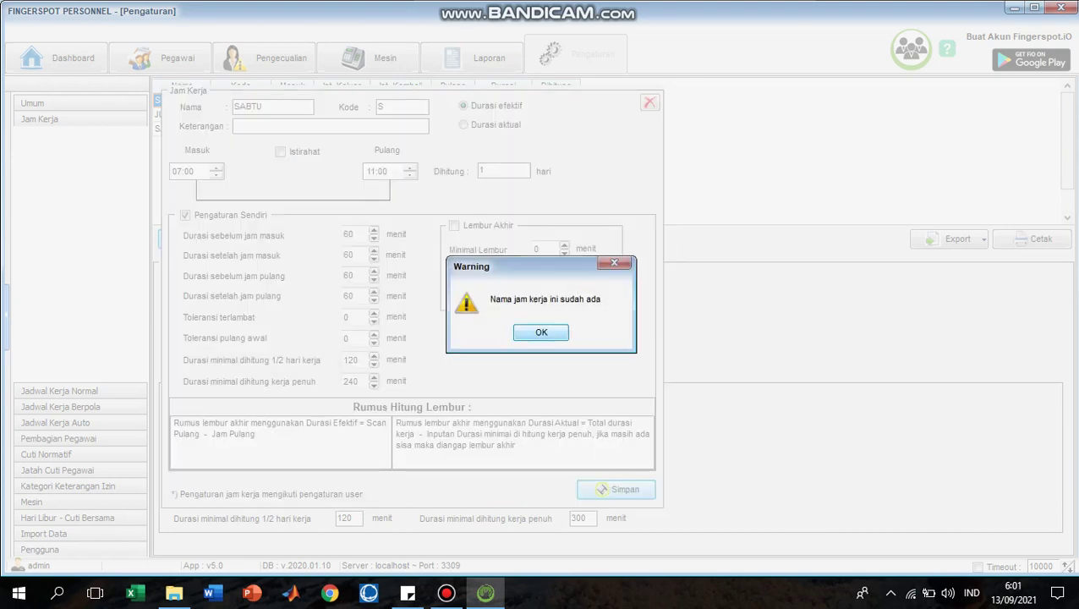
key("Return")
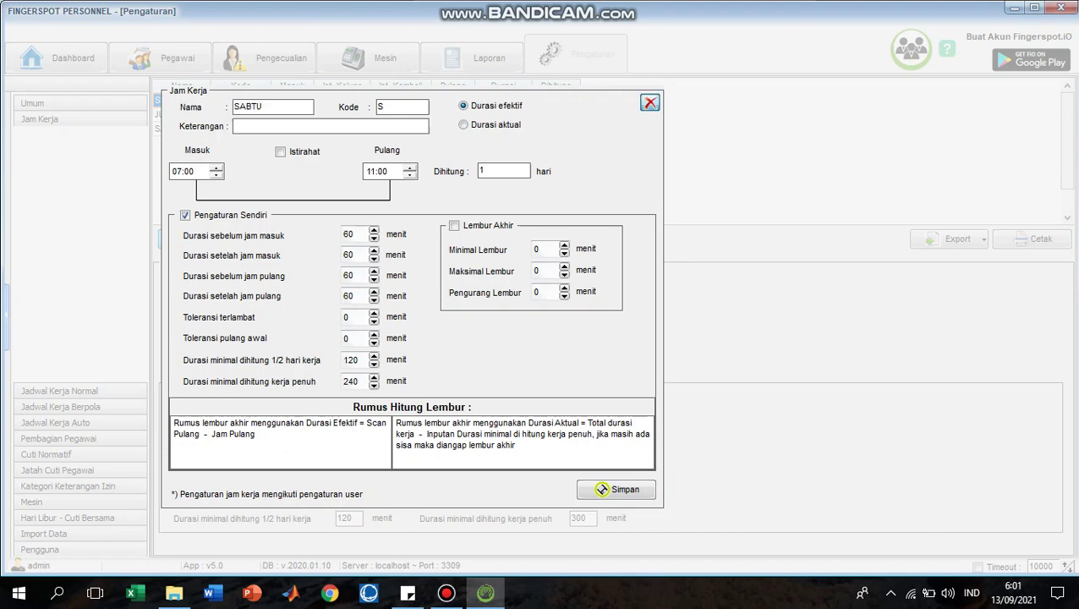
Step: Discard the unsaved entry form and go to Jadwal Kerja Normal, where COVID is listed
left_click(650, 102)
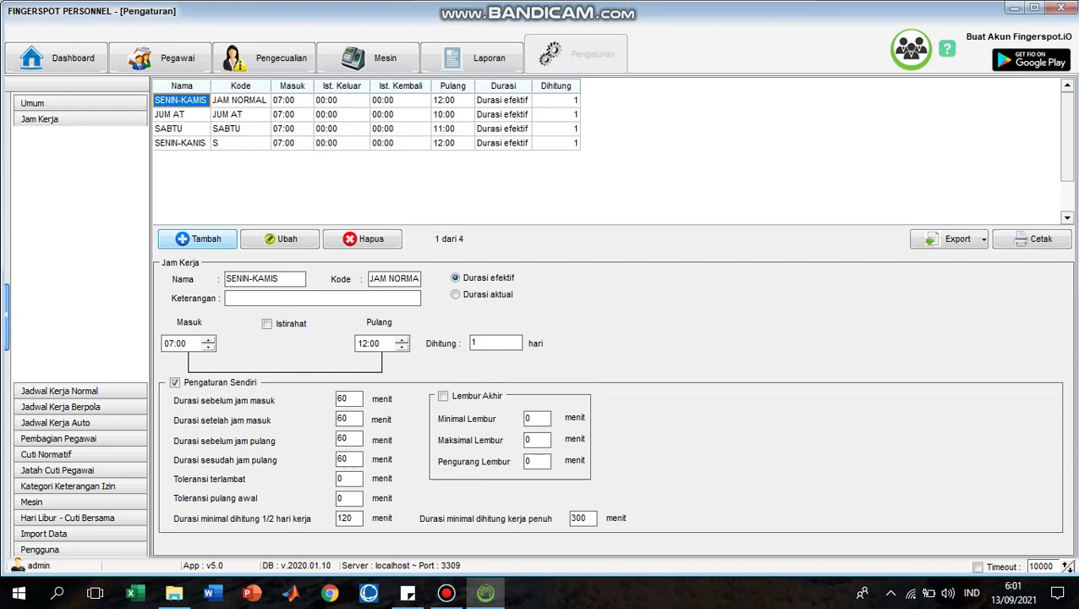
left_click(59, 391)
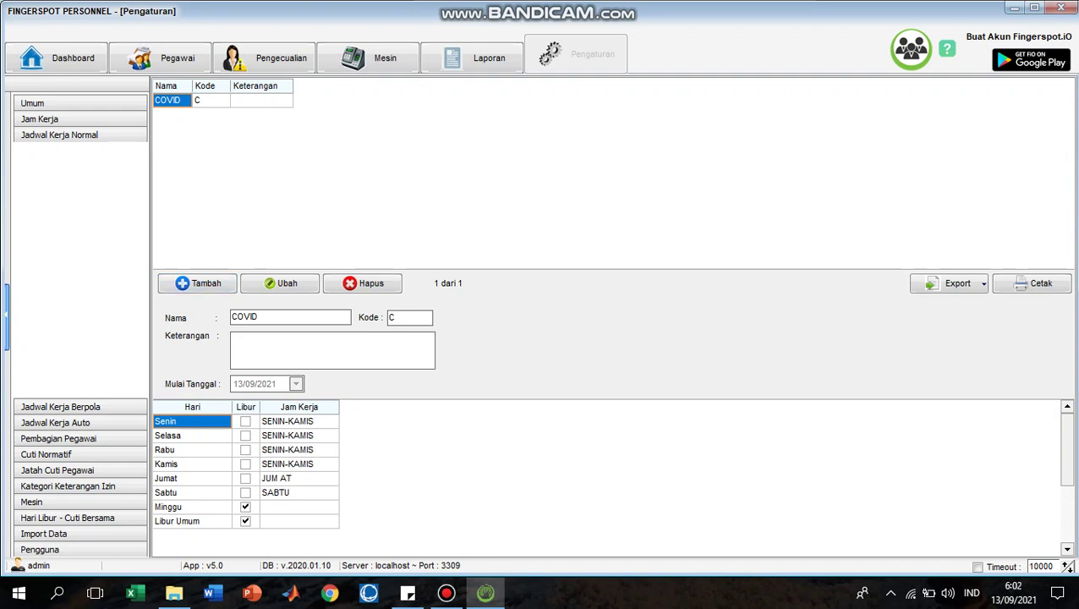
Step: Start a new normal work schedule named COVID with code C
left_click(198, 283)
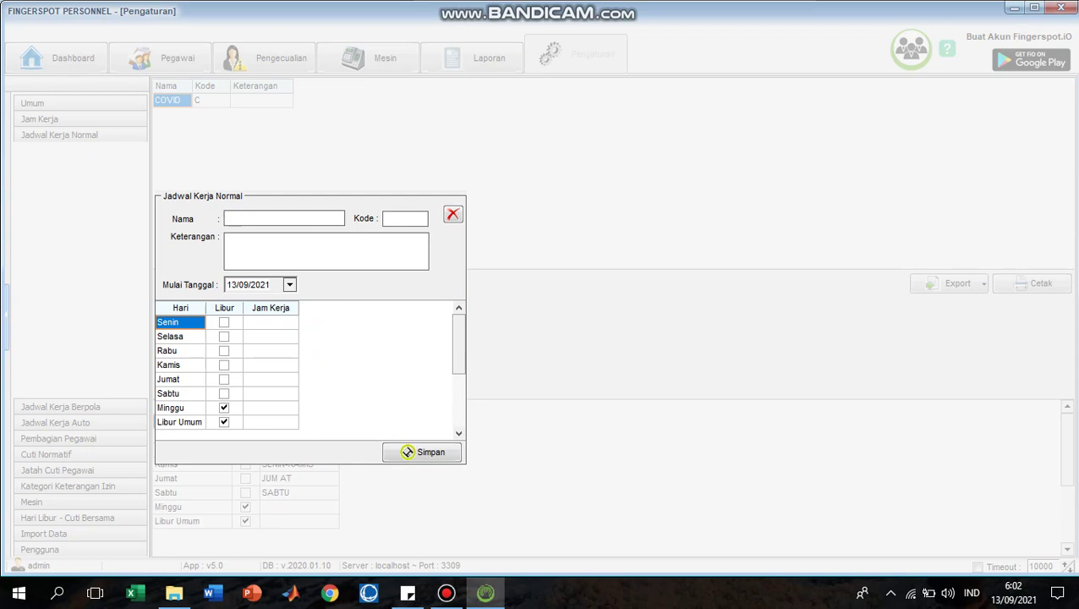
type("COVID")
key("Tab")
type("C")
Step: Assign SENIN-KAMIS work hours to Senin, Selasa, Rabu and Kamis
left_click(266, 322)
left_click(266, 322)
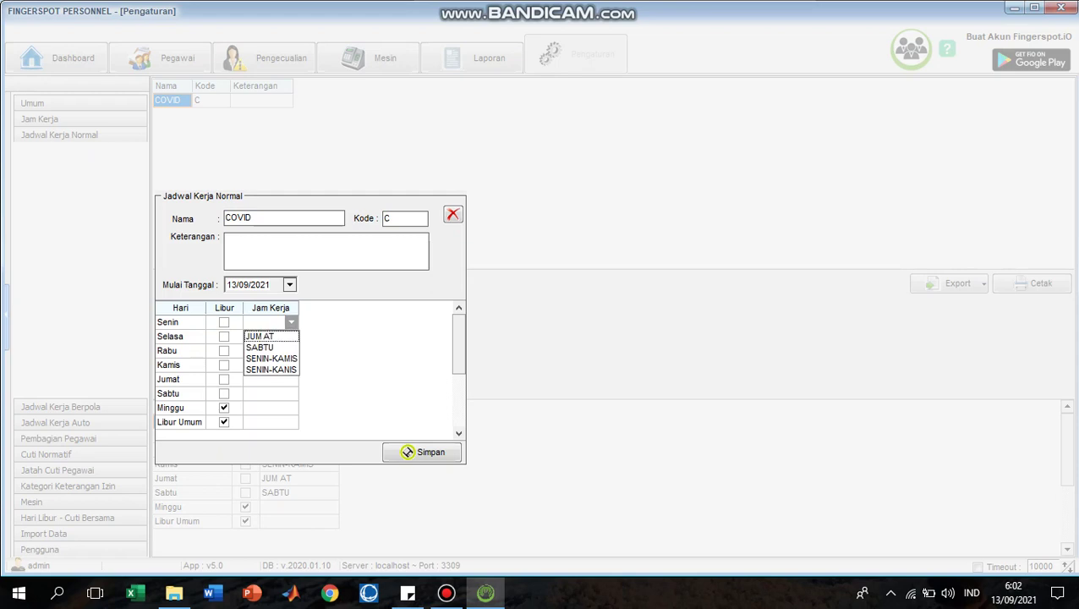
key("Down")
key("Down")
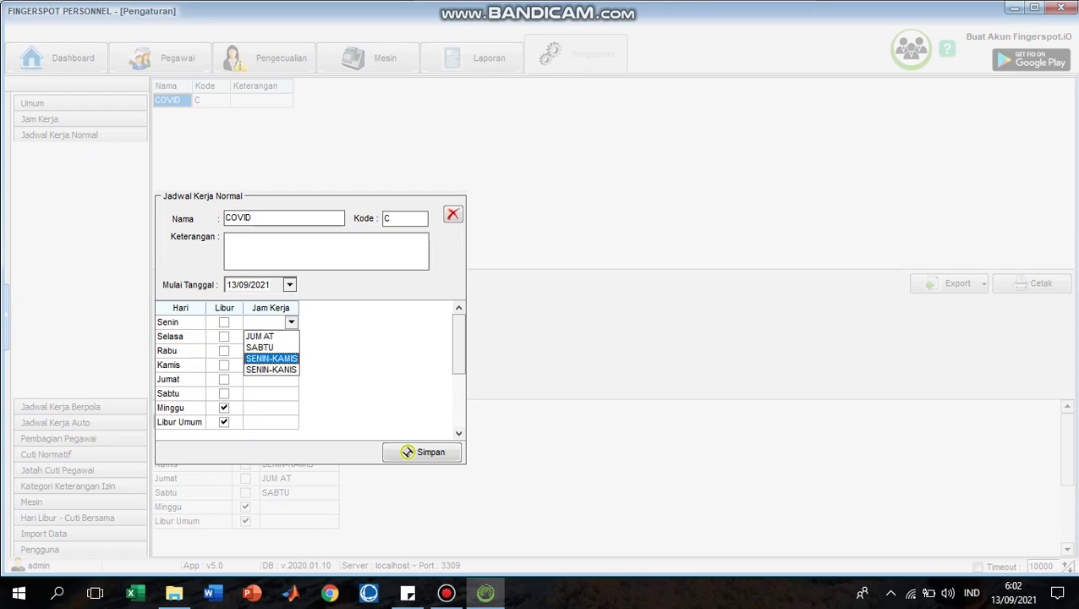
key("Return")
key("Down")
key("F4")
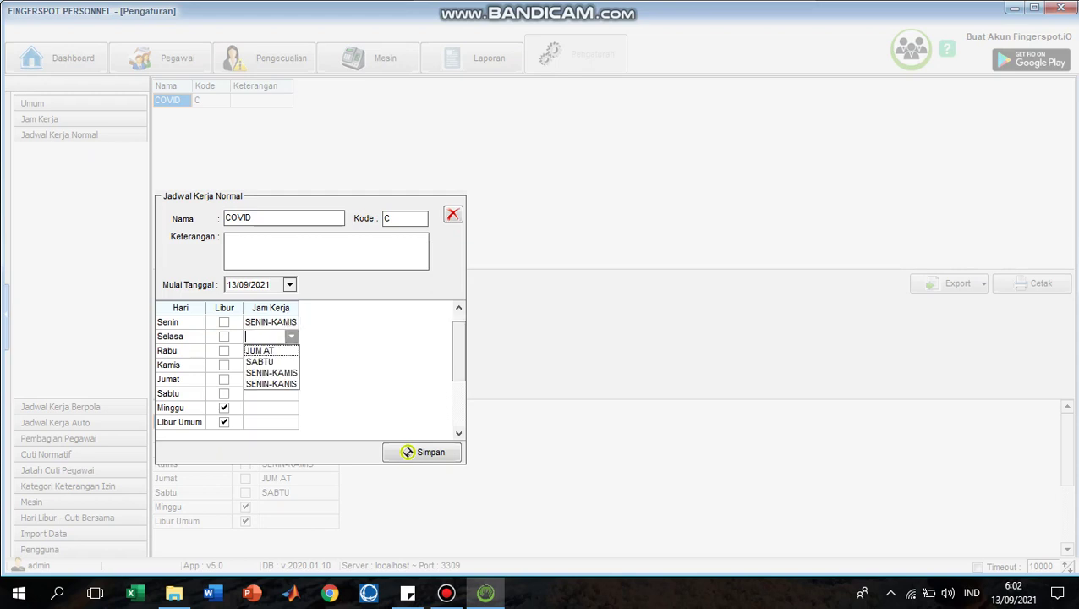
key("Down")
key("Down")
key("Return")
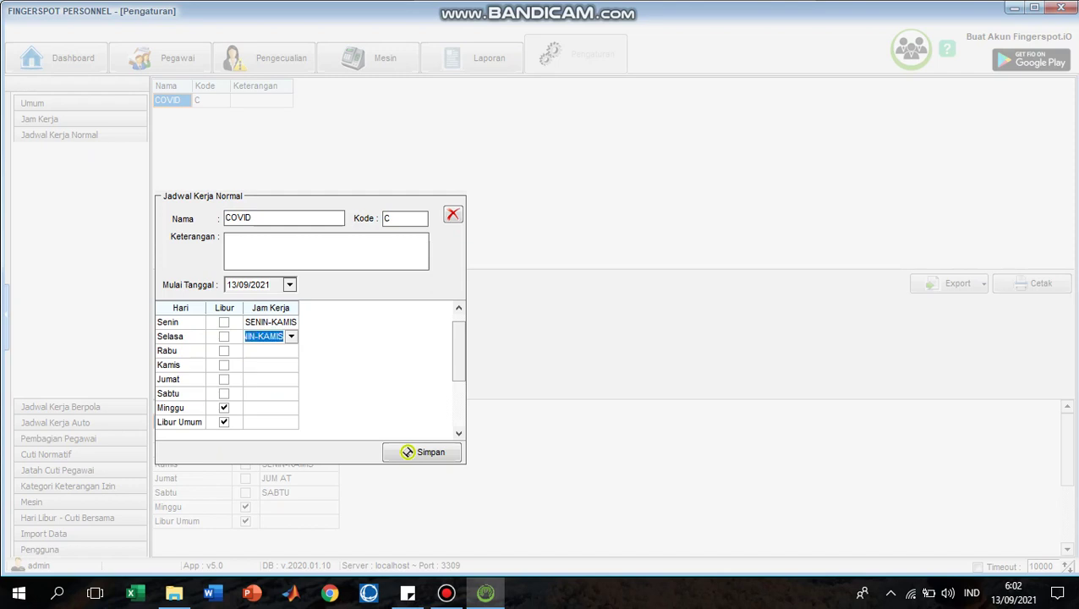
key("Down")
key("F4")
key("Down")
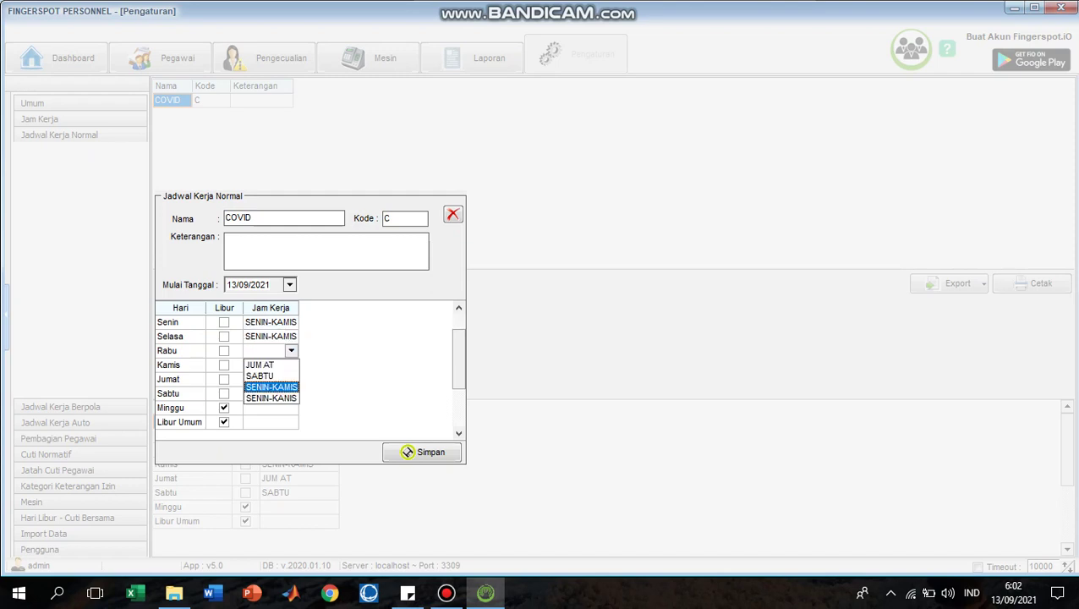
key("Down")
key("Return")
key("Down")
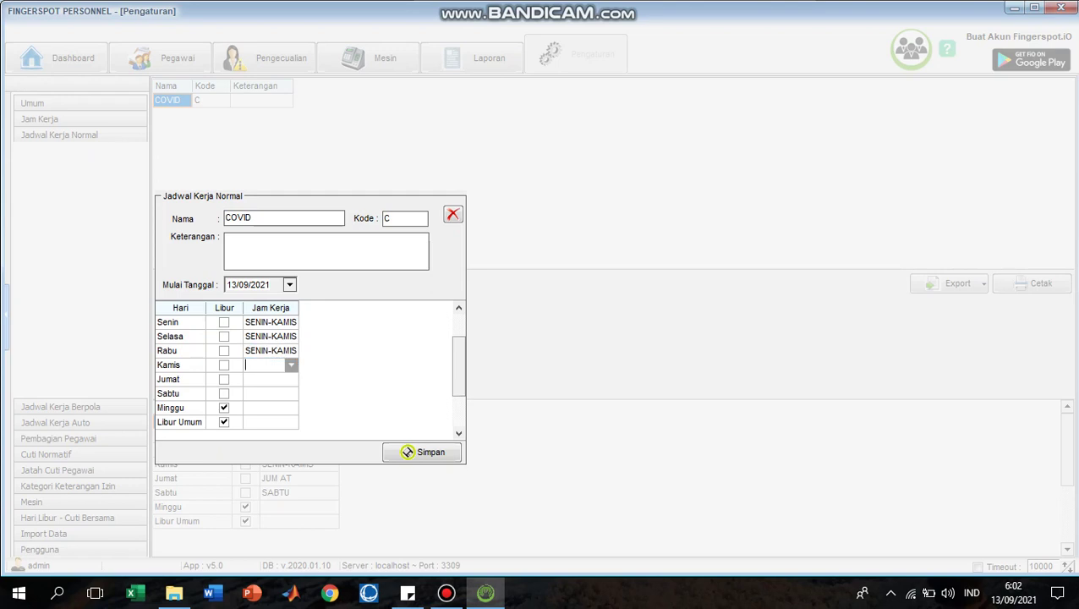
key("F4")
key("Down")
key("Down")
key("Return")
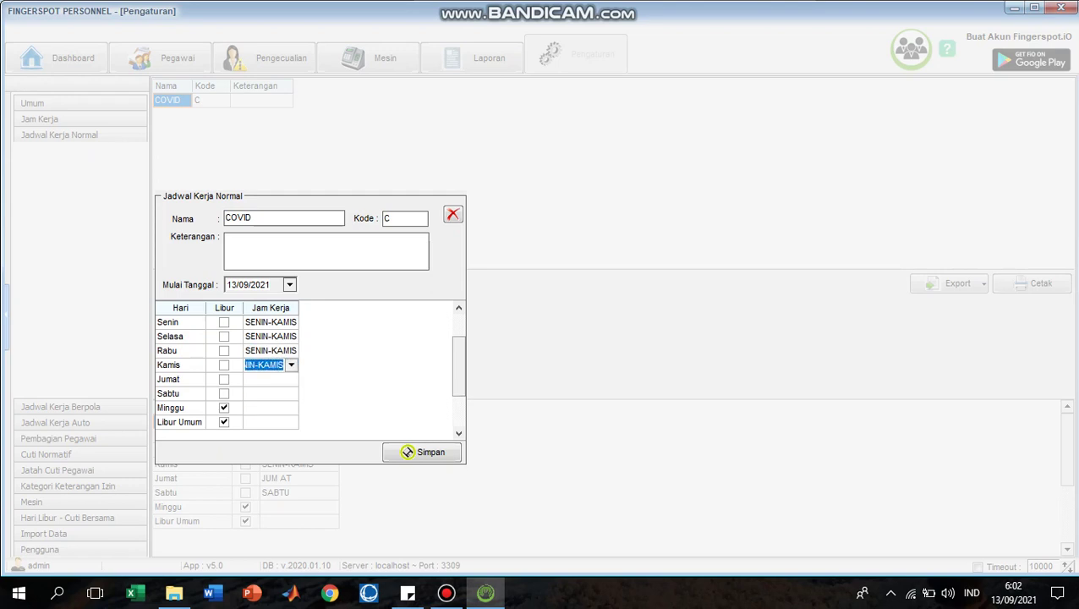
Step: Assign JUM AT work hours to Jumat and SABTU to Sabtu
key("Down")
key("F4")
key("Down")
key("Return")
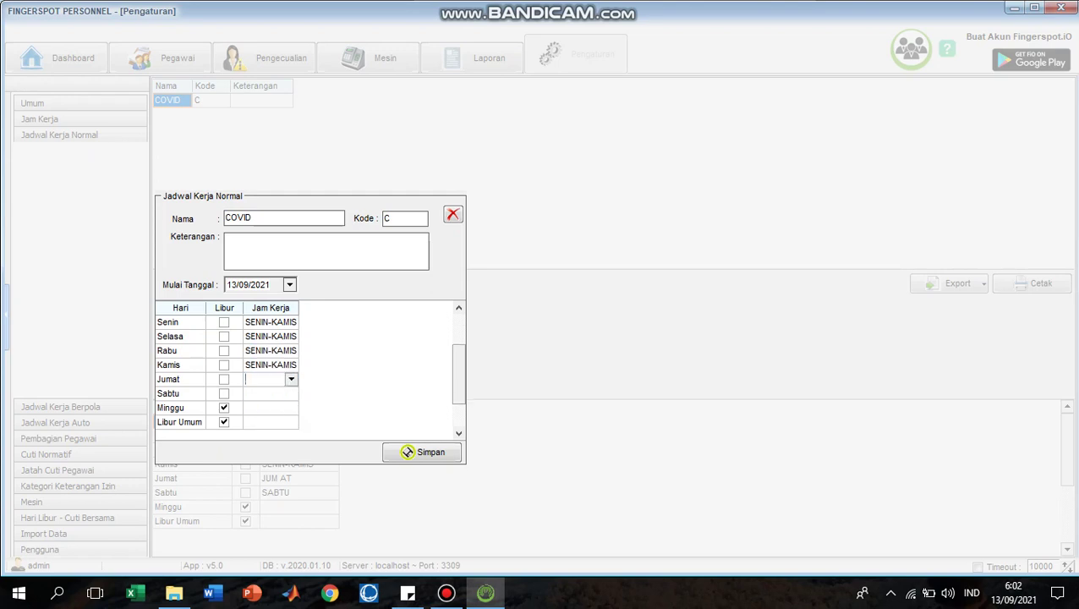
key("Down")
key("F4")
key("Down")
key("Down")
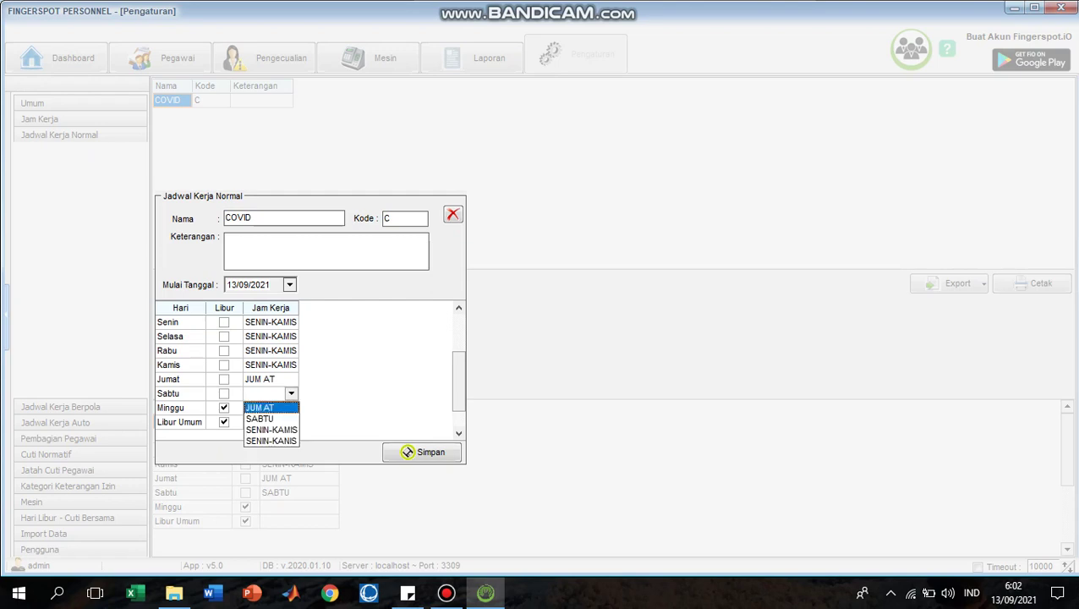
key("Return")
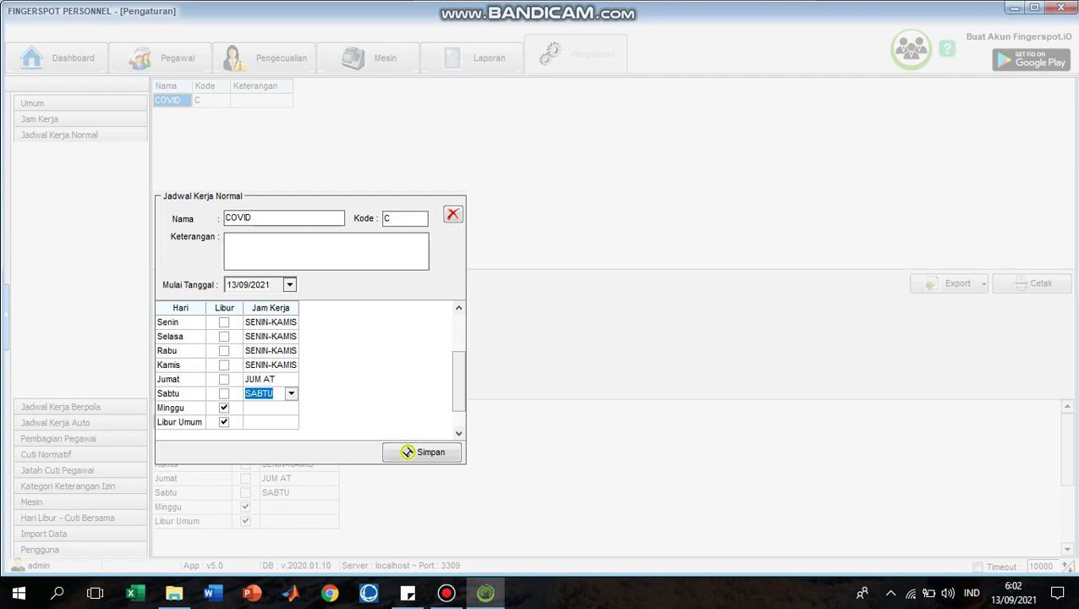
Step: Try saving COVID, get past the warning and duplicate-name error, close it and open Pegawai
left_click(415, 451)
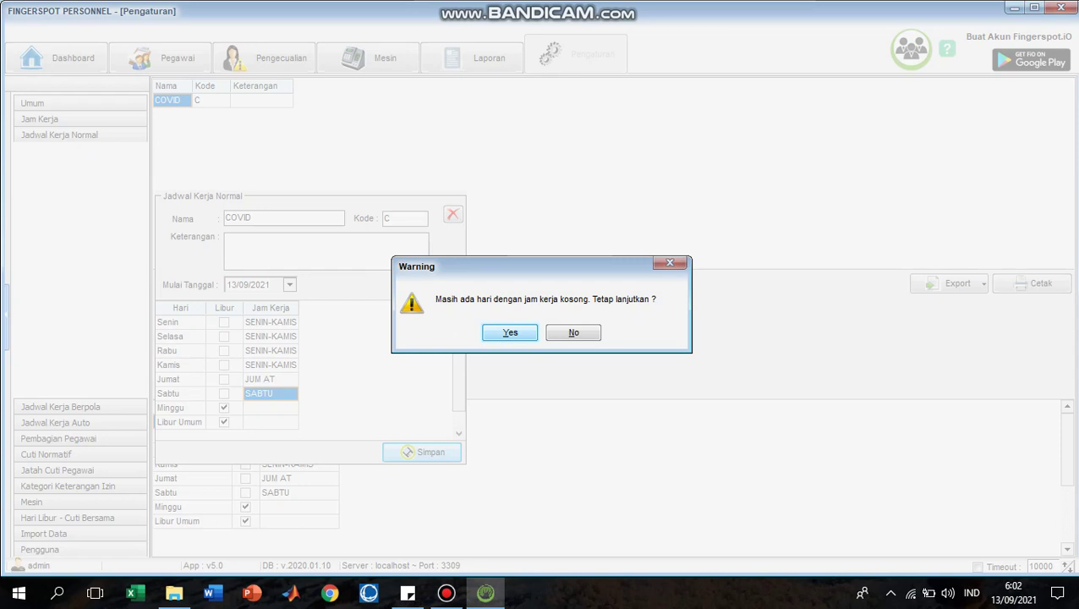
key("Return")
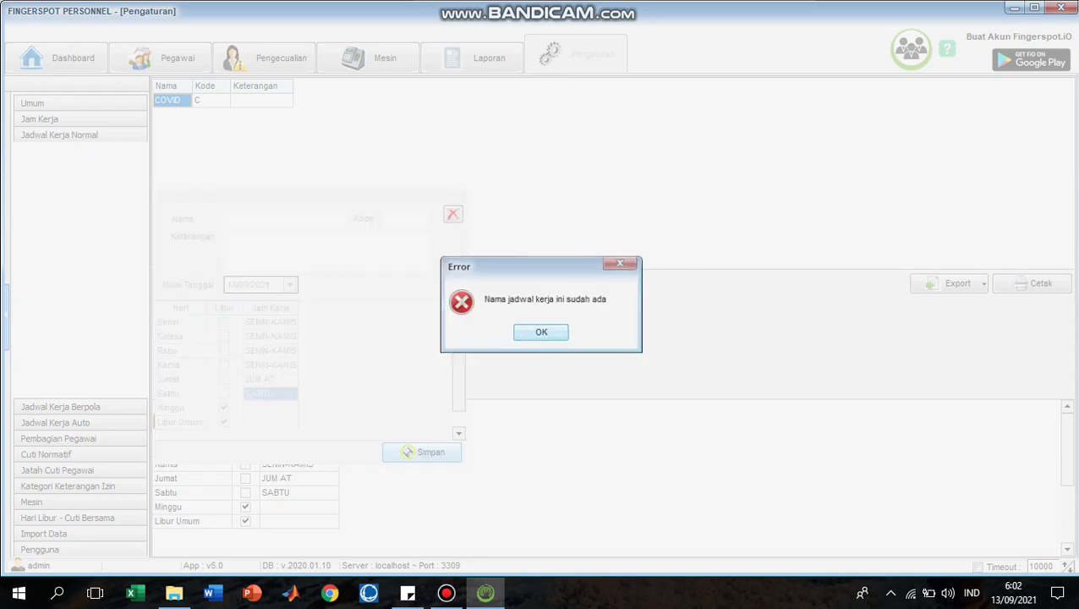
key("Return")
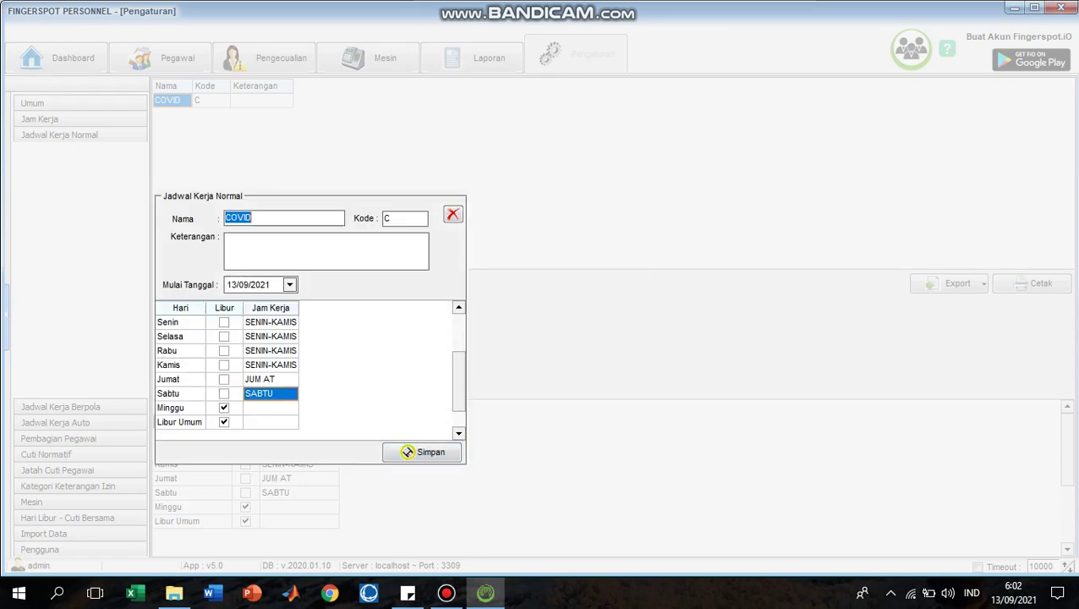
left_click(407, 451)
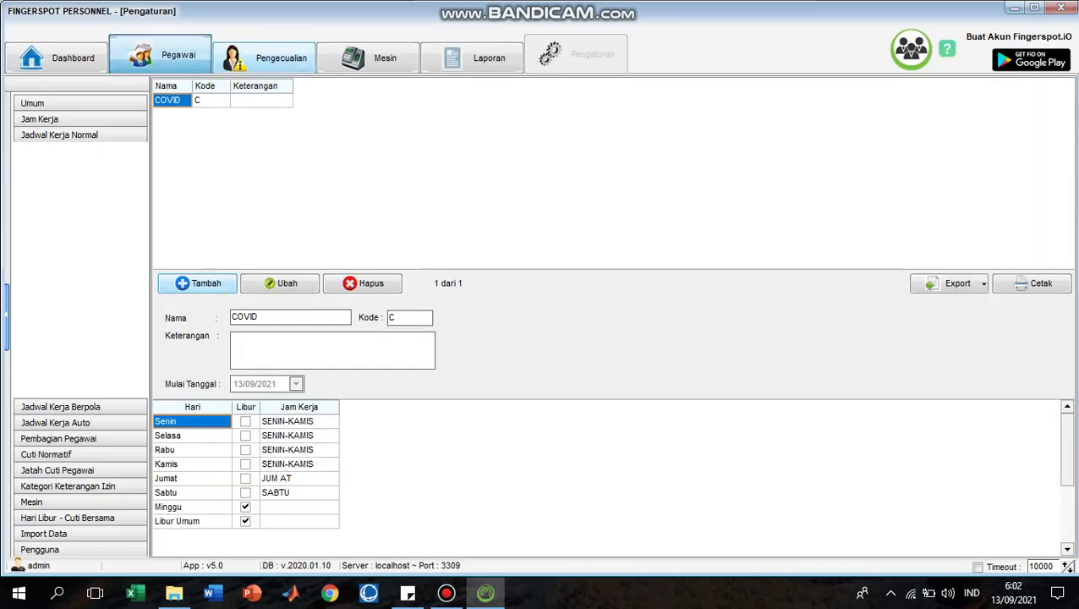
left_click(160, 56)
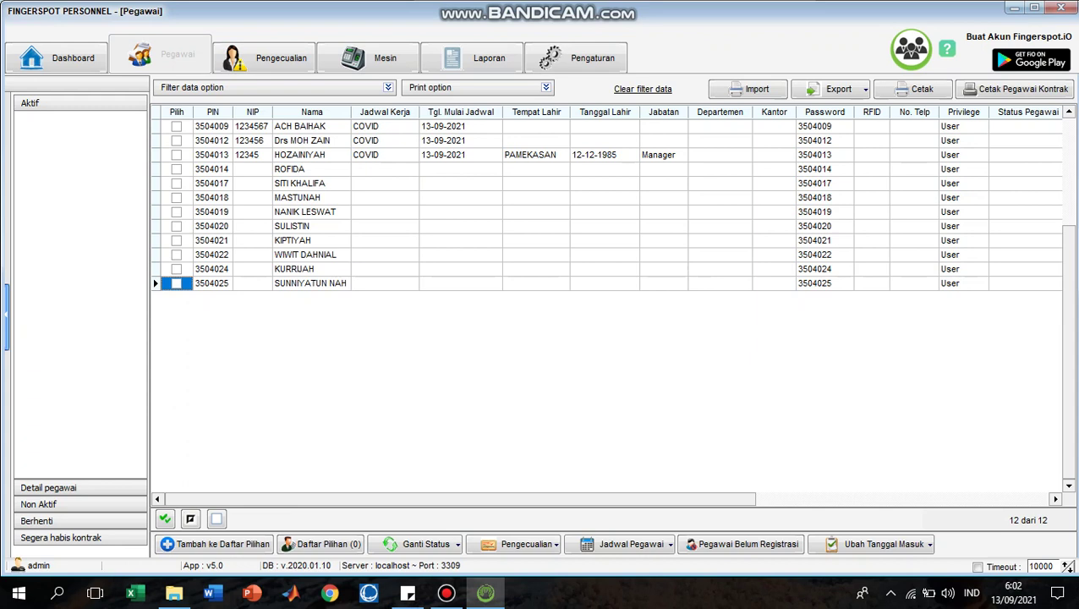
Step: Enter the fourth employee's NIP and assign them the COVID work schedule
left_click(252, 169)
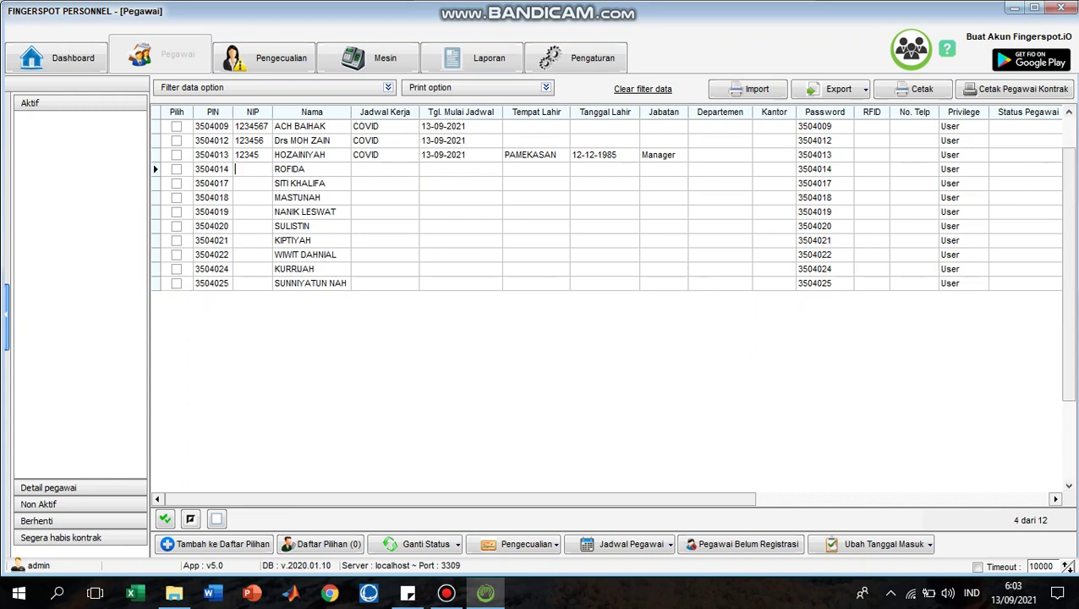
type("123")
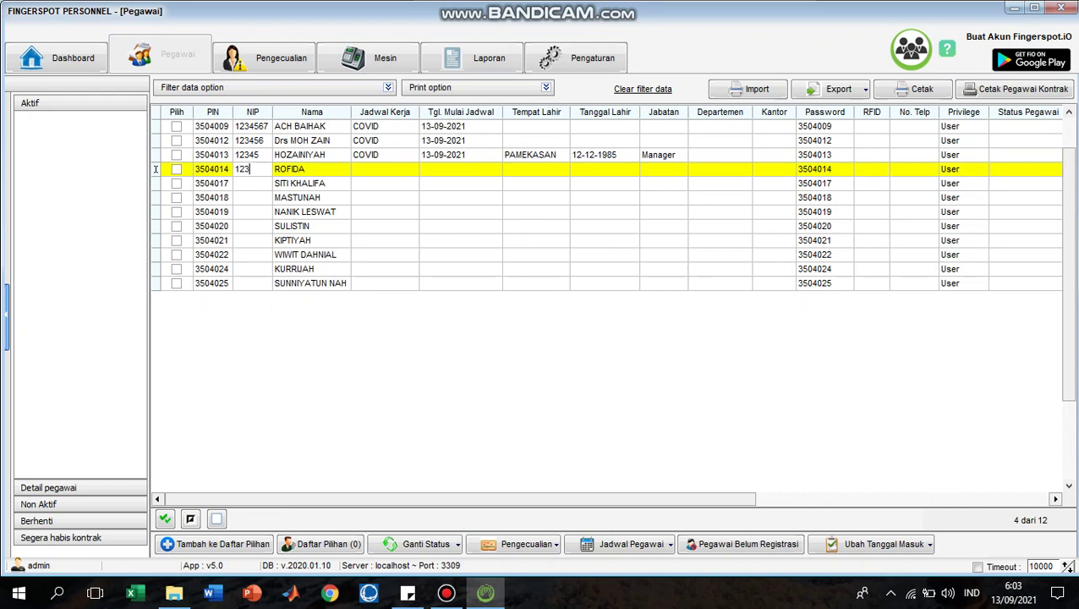
type("45678")
key("Tab")
key("alt+Down")
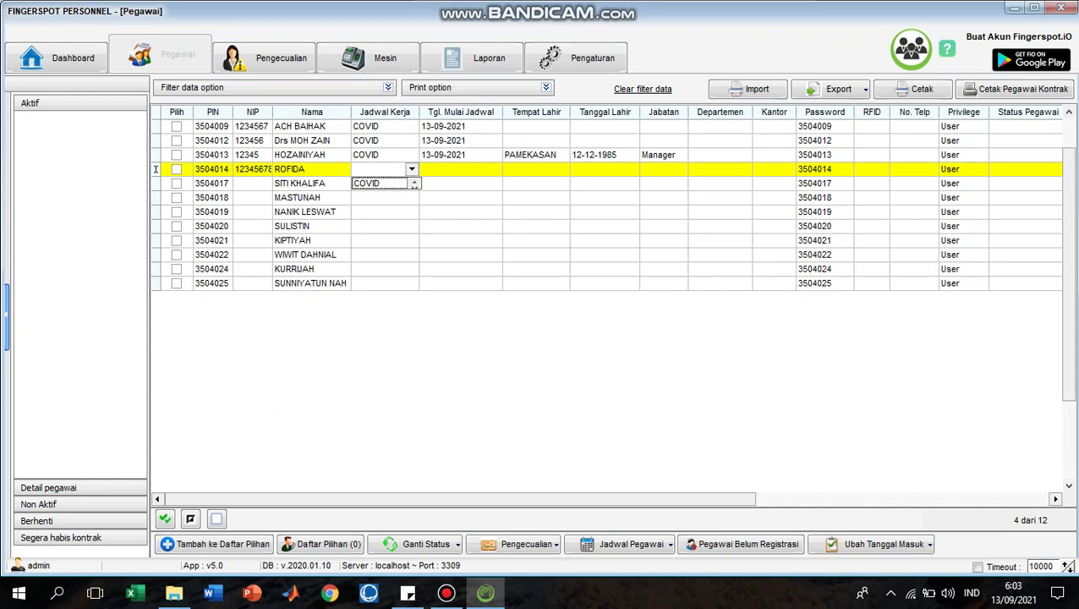
key("Down")
key("Return")
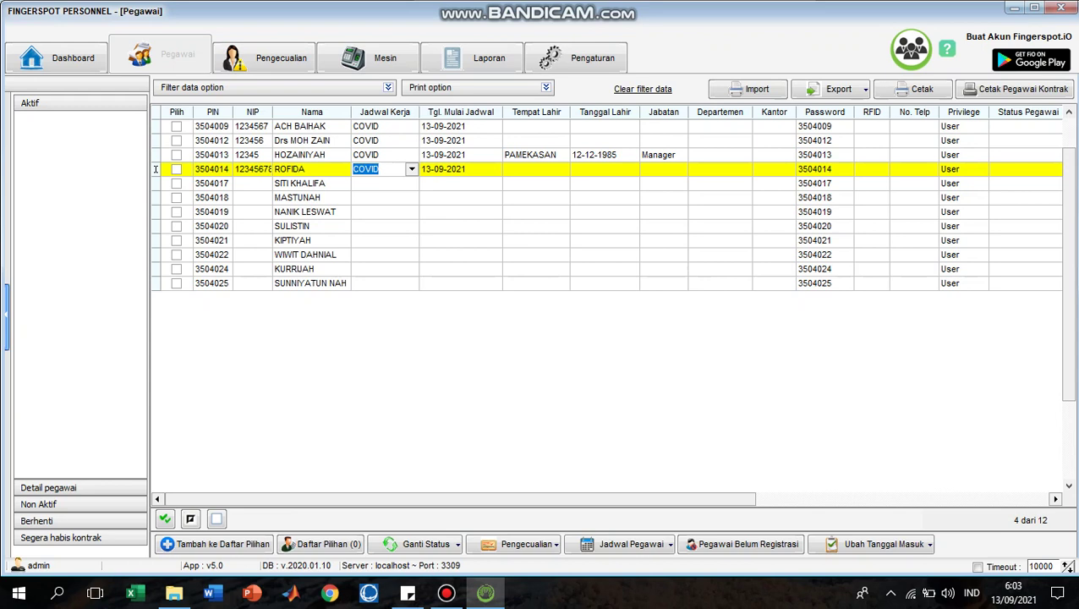
key("Tab")
type("P")
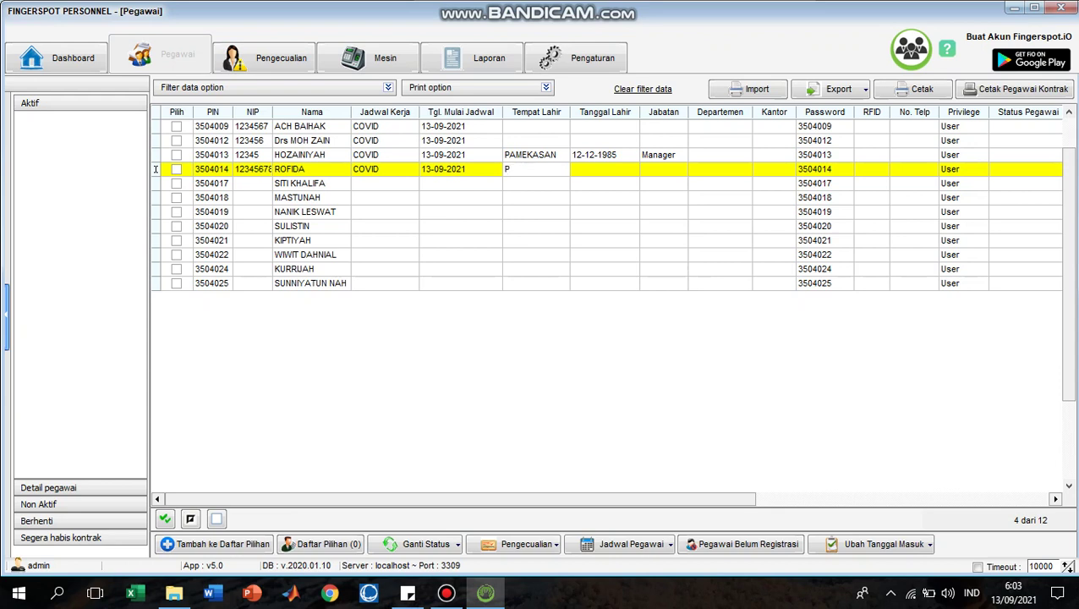
type("AMEKS")
key("BackSpace")
type("ASAN")
key("Tab")
type("12-")
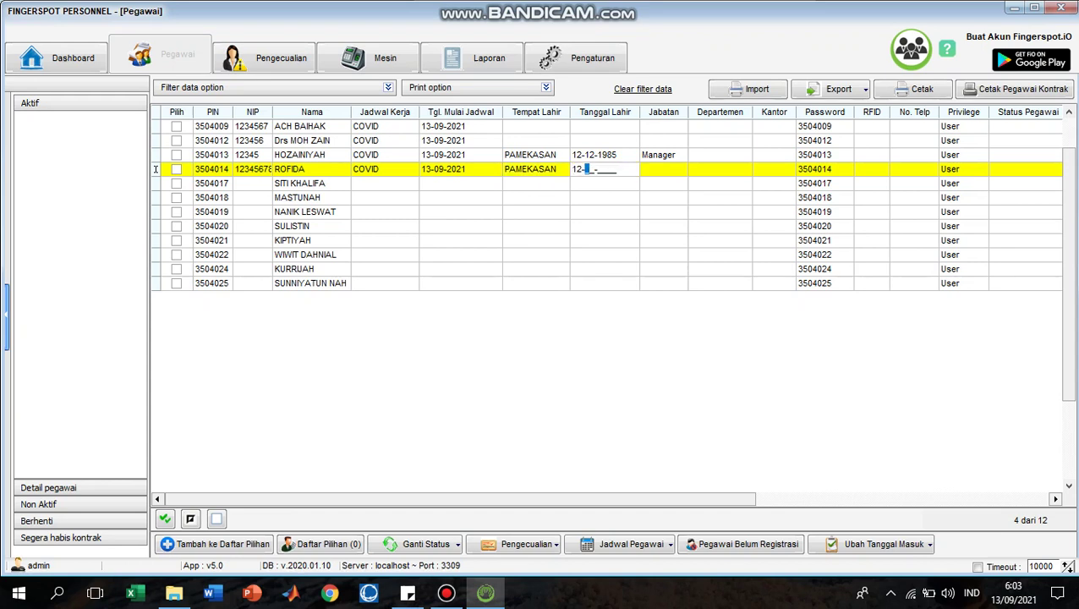
type("11-1987")
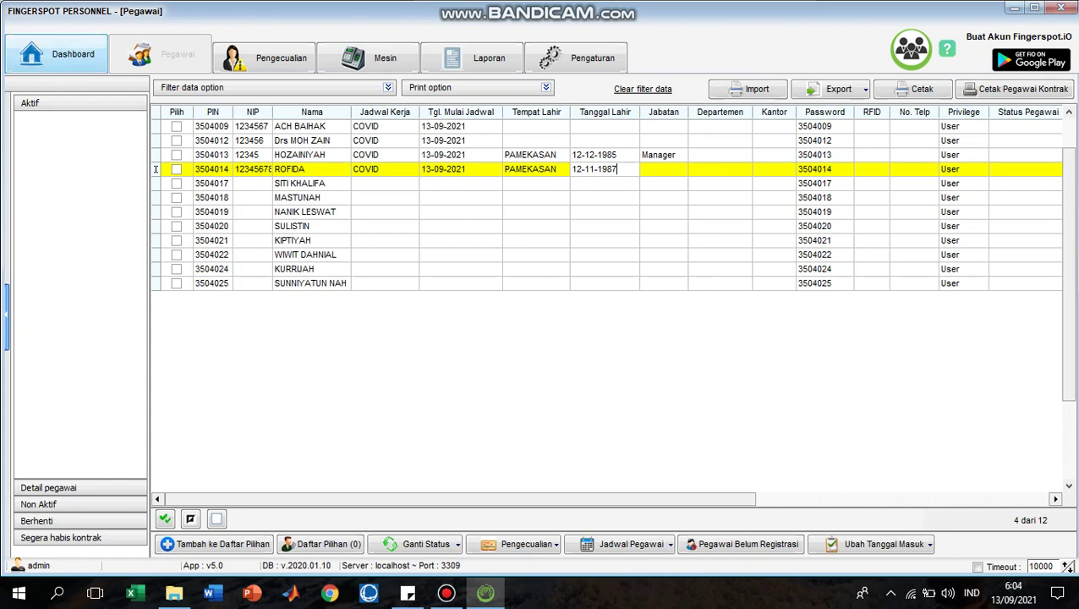
Step: Save the employee record on the way to the Dashboard, then minimize Fingerspot Personnel
left_click(73, 54)
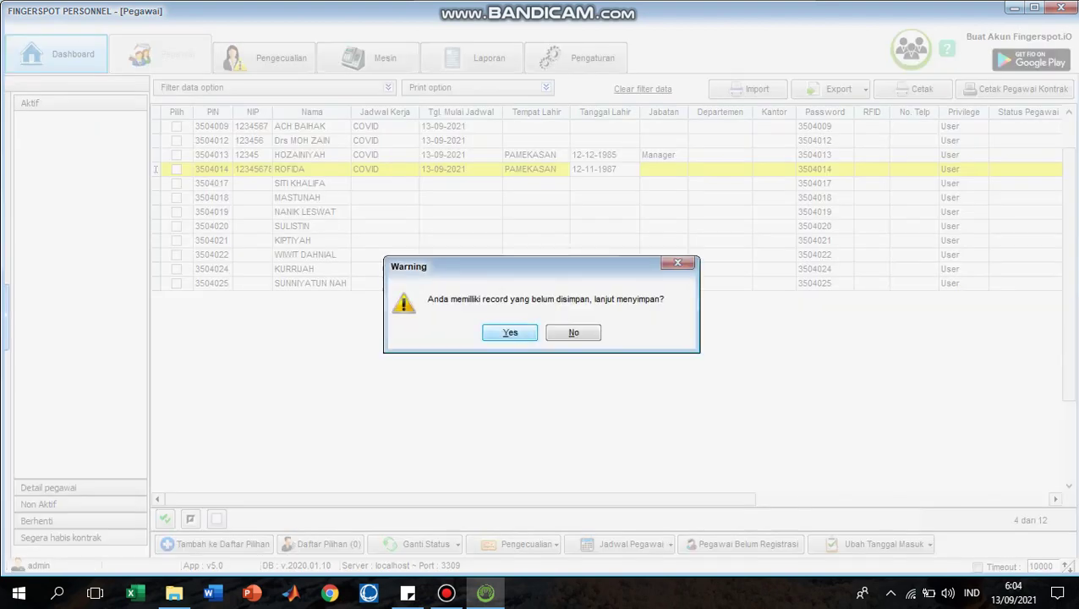
key("Return")
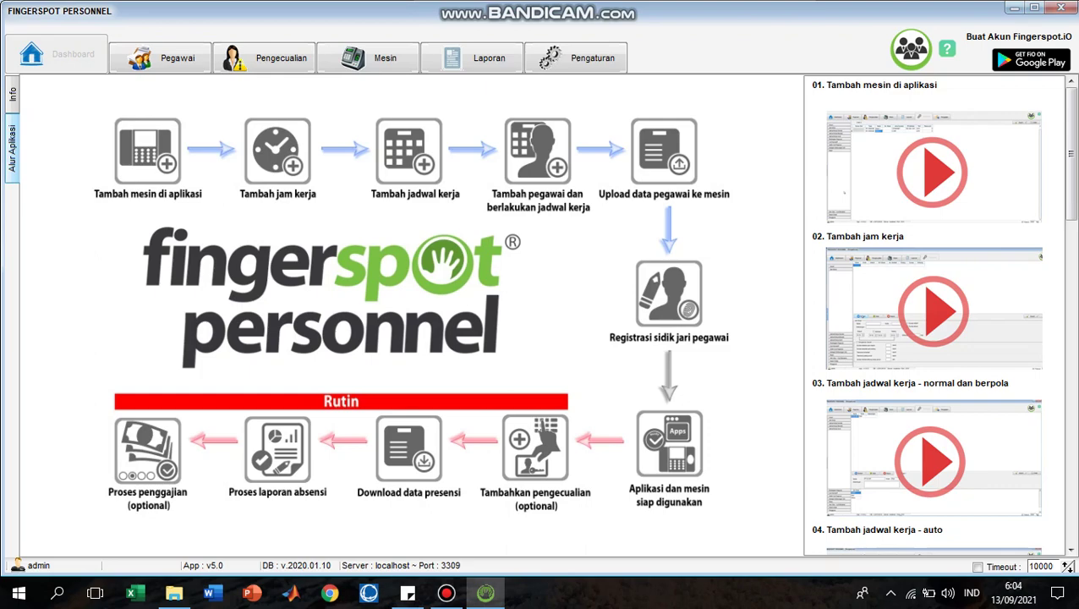
left_click(1013, 8)
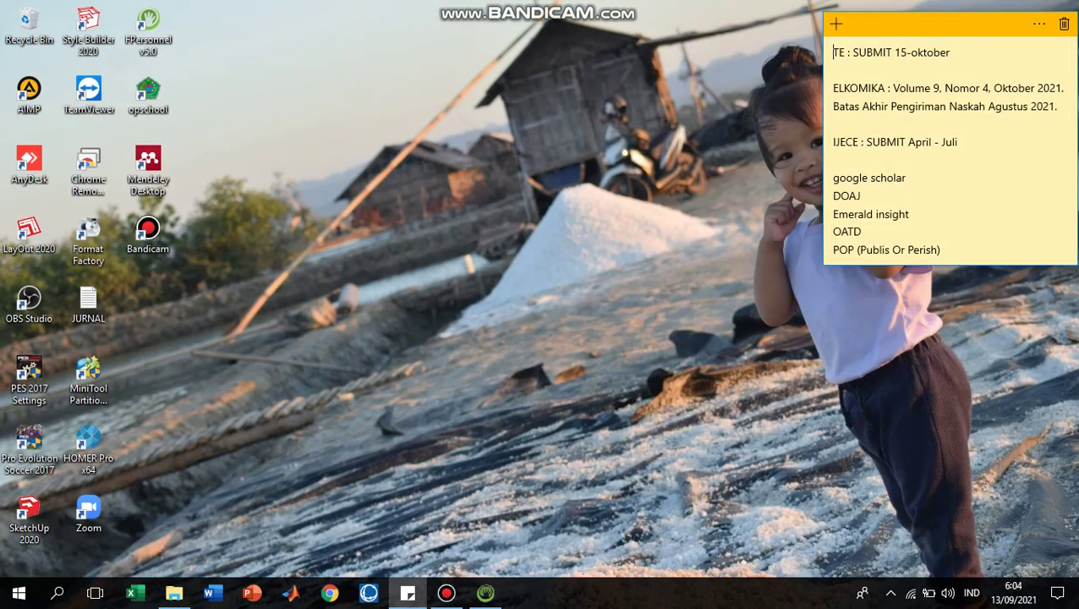
left_click(446, 593)
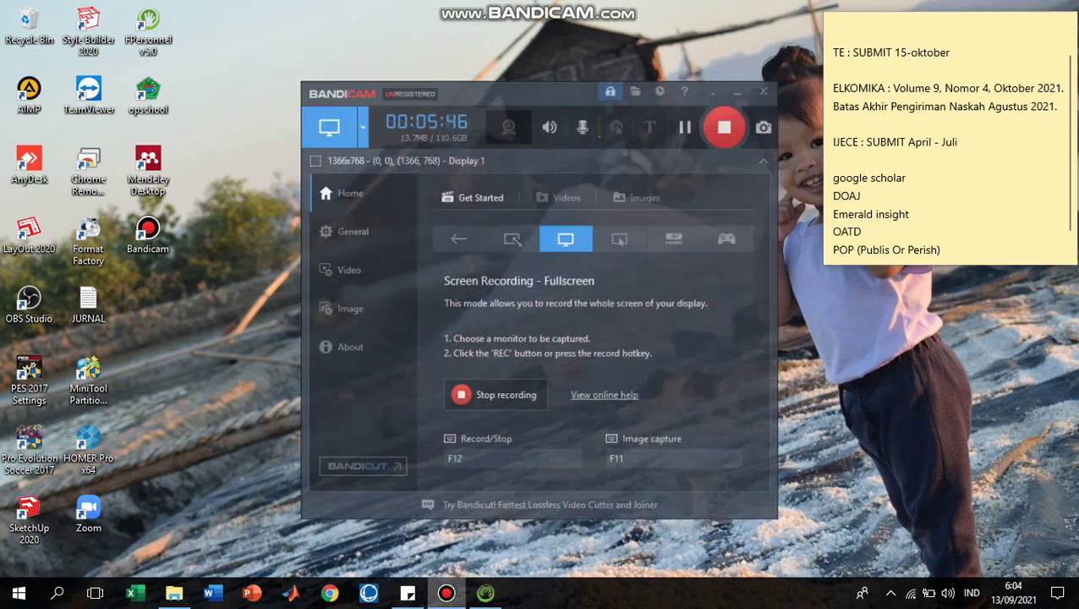